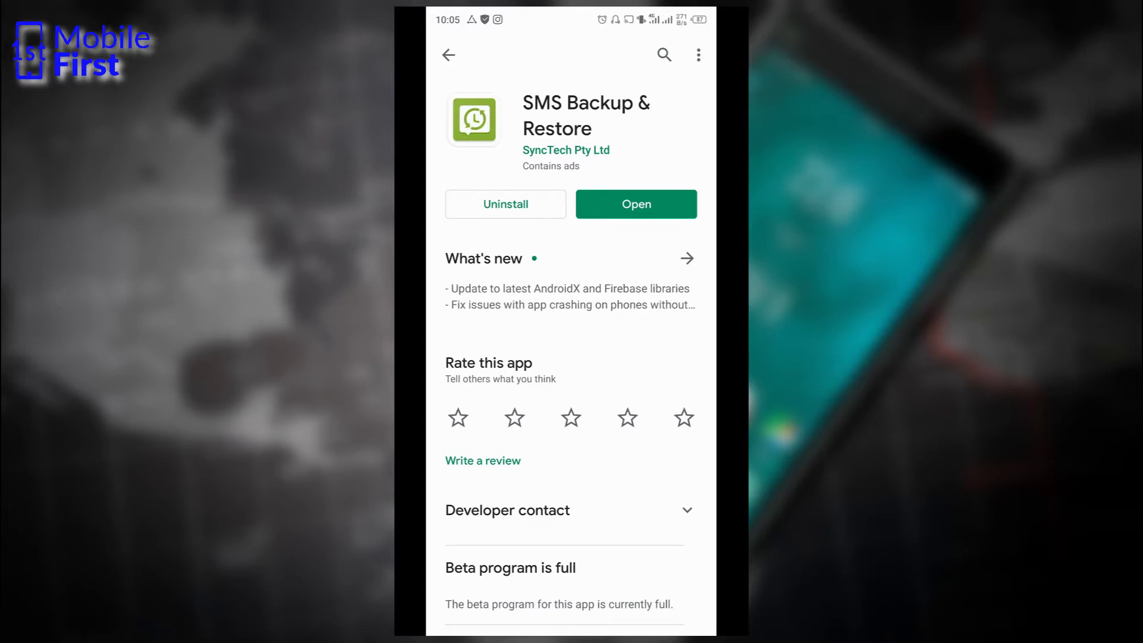
Launch SMS Backup & Restore and allow all its permissions to reach the home screen.
click(637, 203)
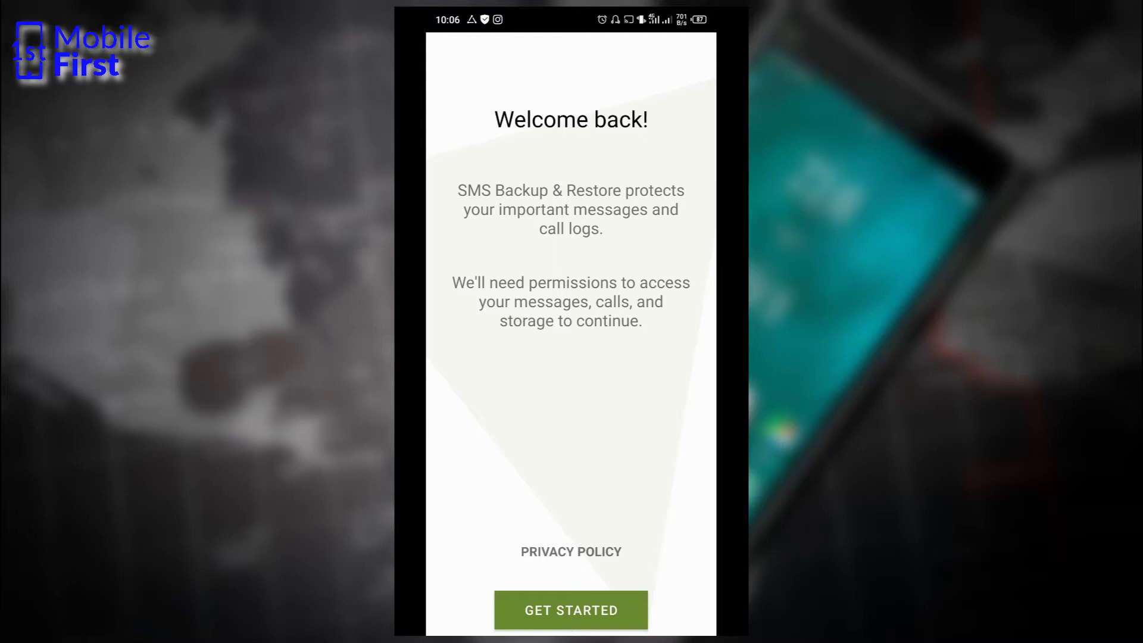
click(571, 611)
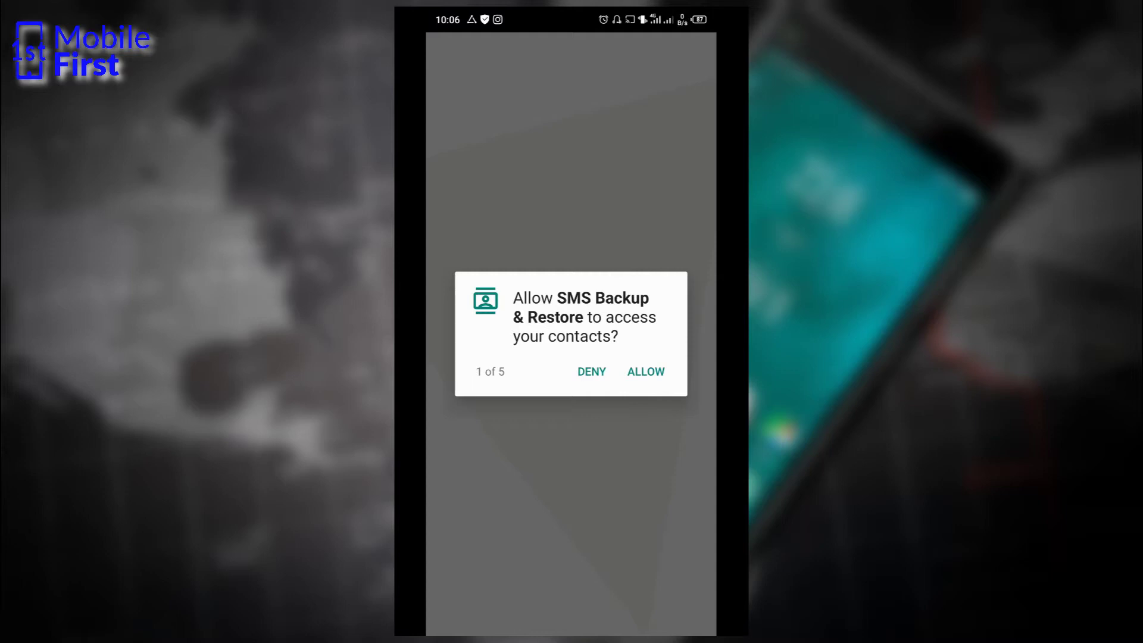
click(646, 372)
click(646, 371)
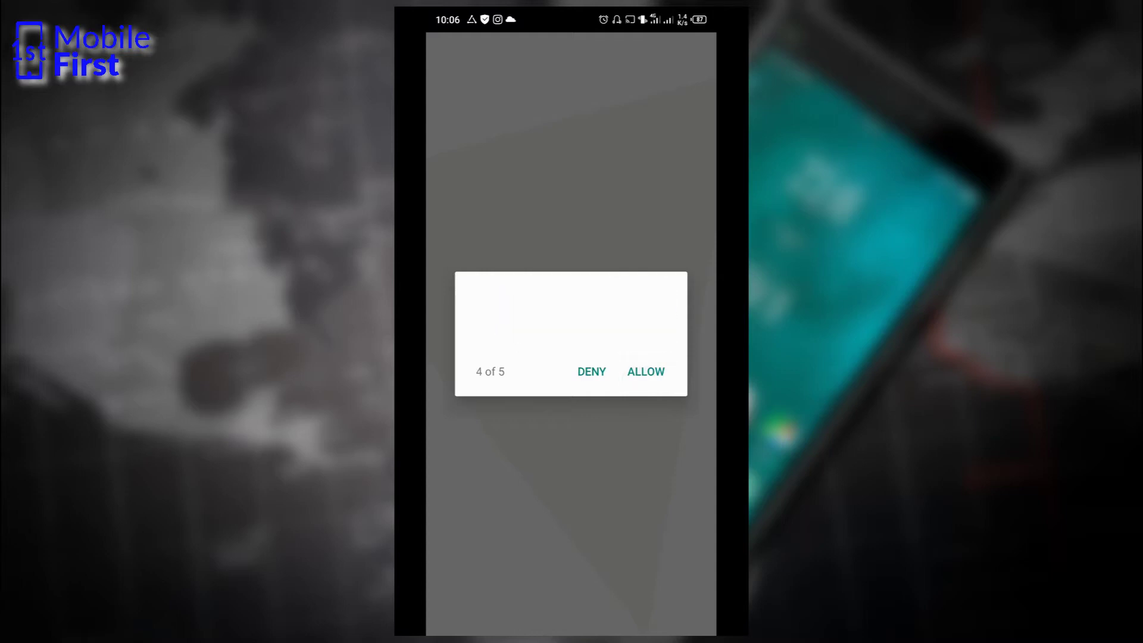
click(646, 371)
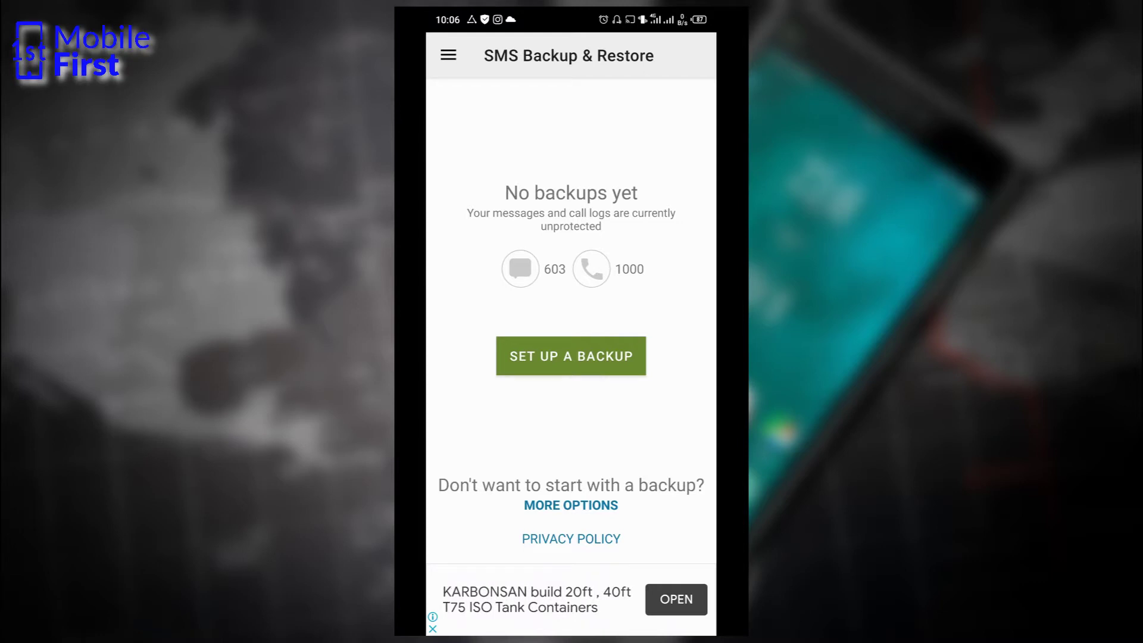
Start a new backup setup with Messages and Call logs both selected.
click(570, 355)
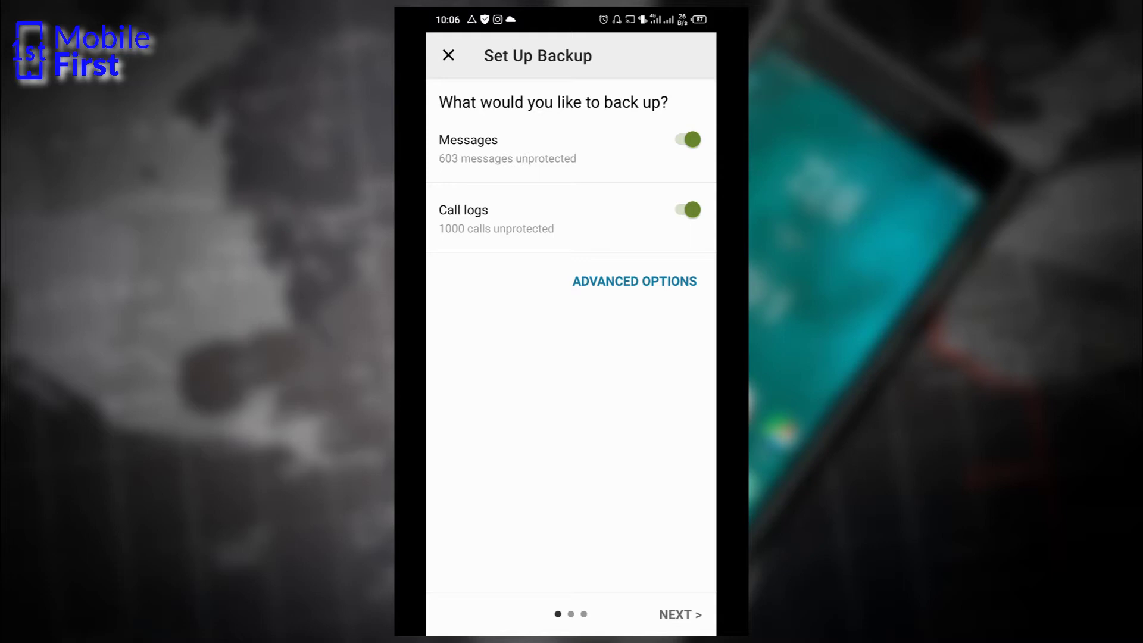
click(680, 615)
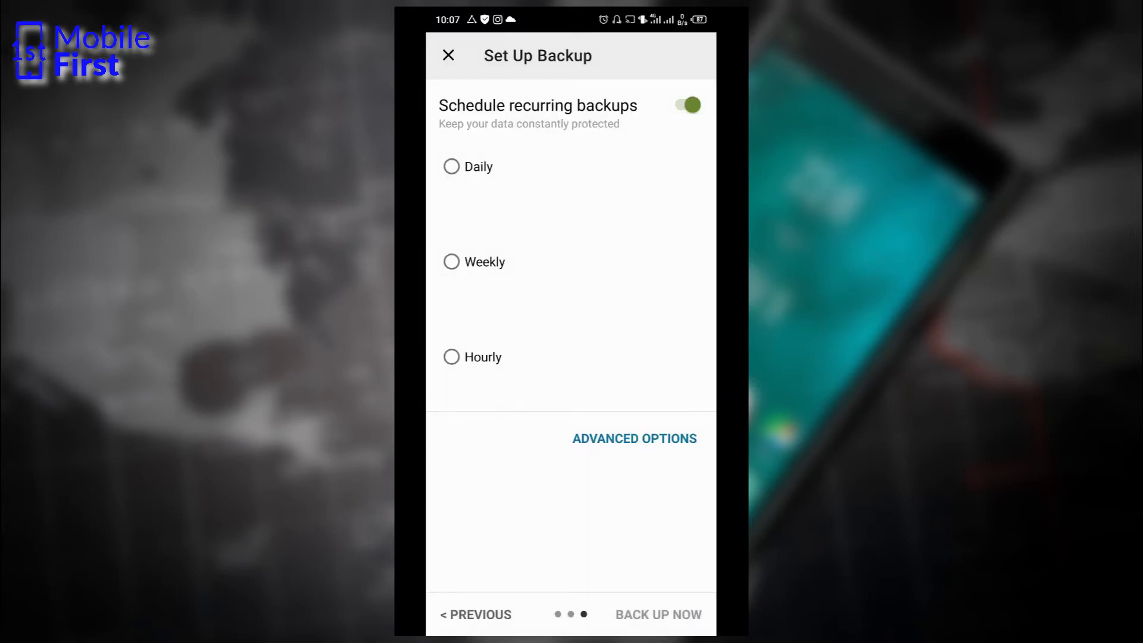
Turn off recurring backups and run a one-time local backup now.
click(688, 105)
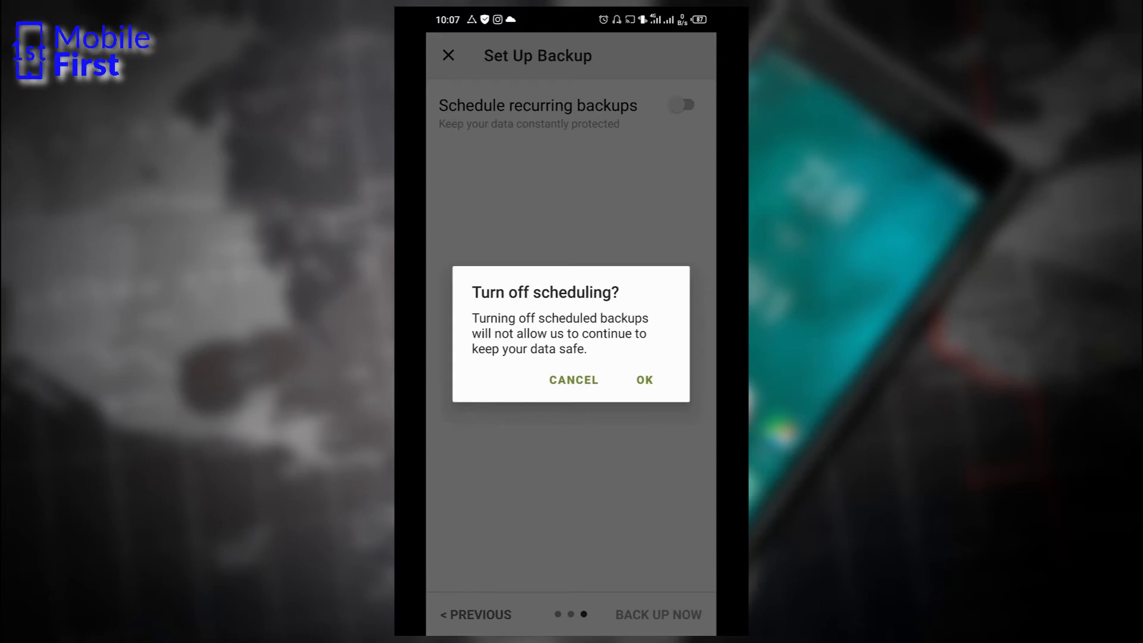
click(645, 379)
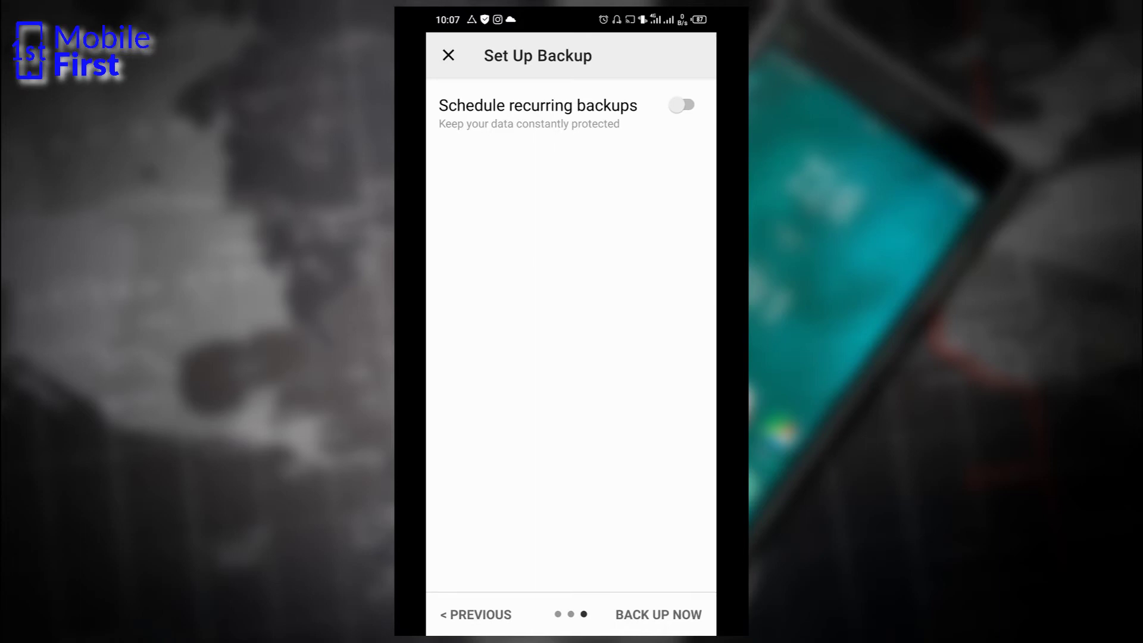
click(658, 614)
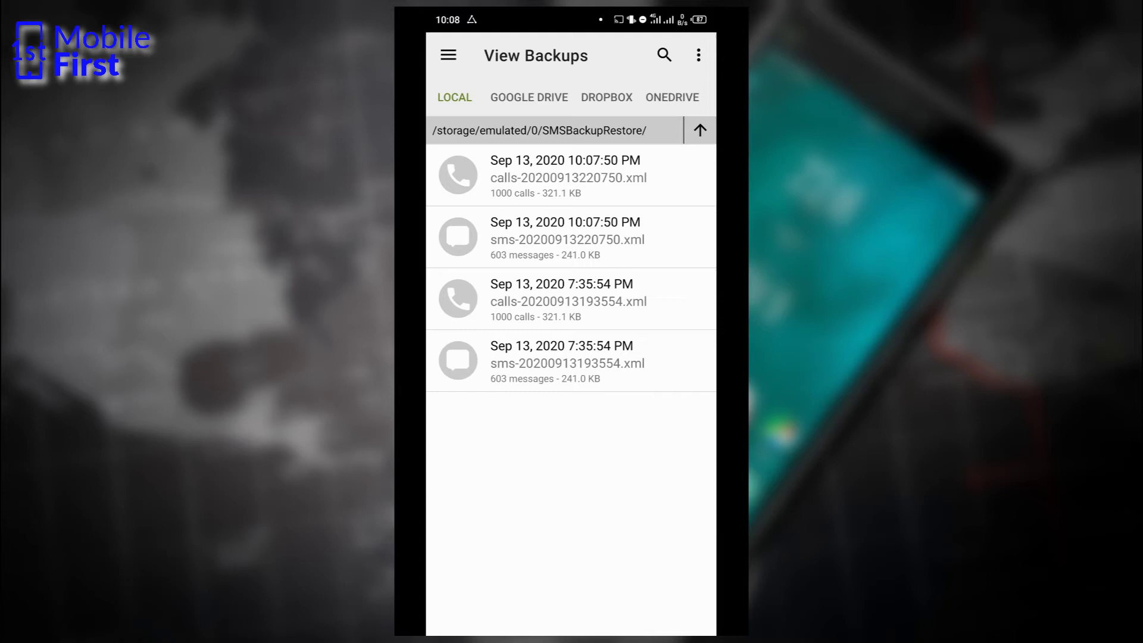
click(699, 55)
click(595, 61)
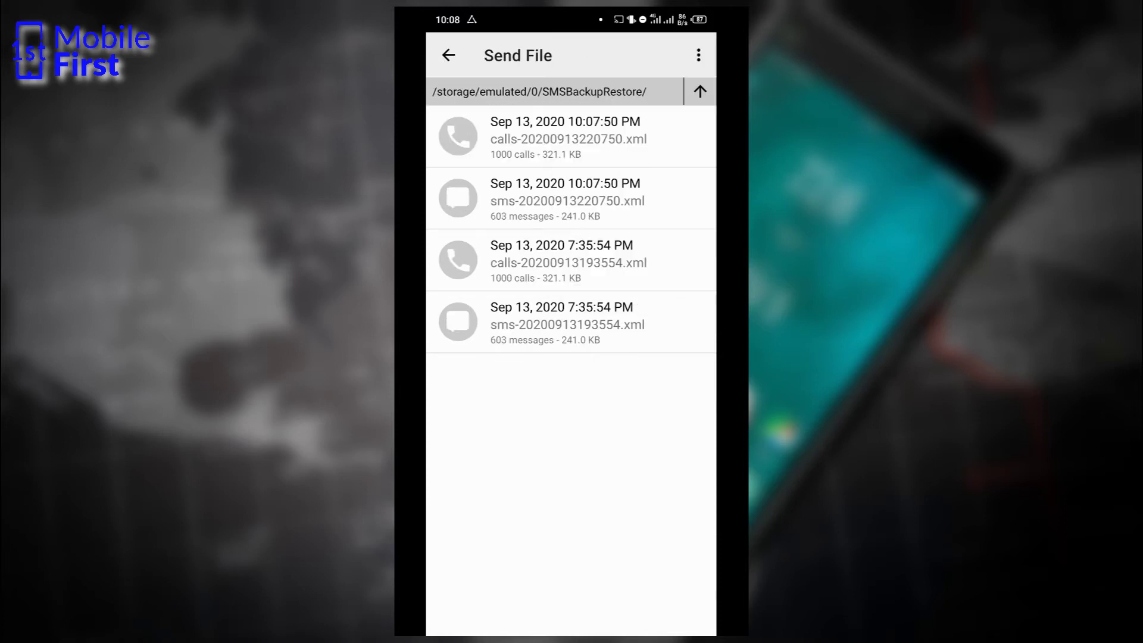
click(572, 137)
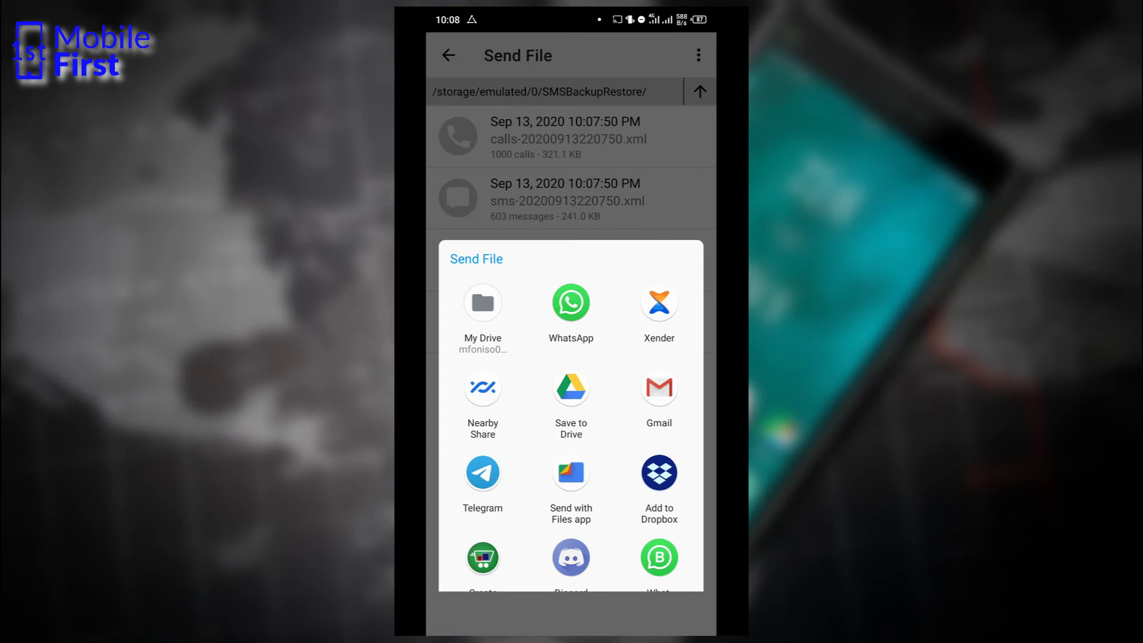
scroll(571, 411, down, 3)
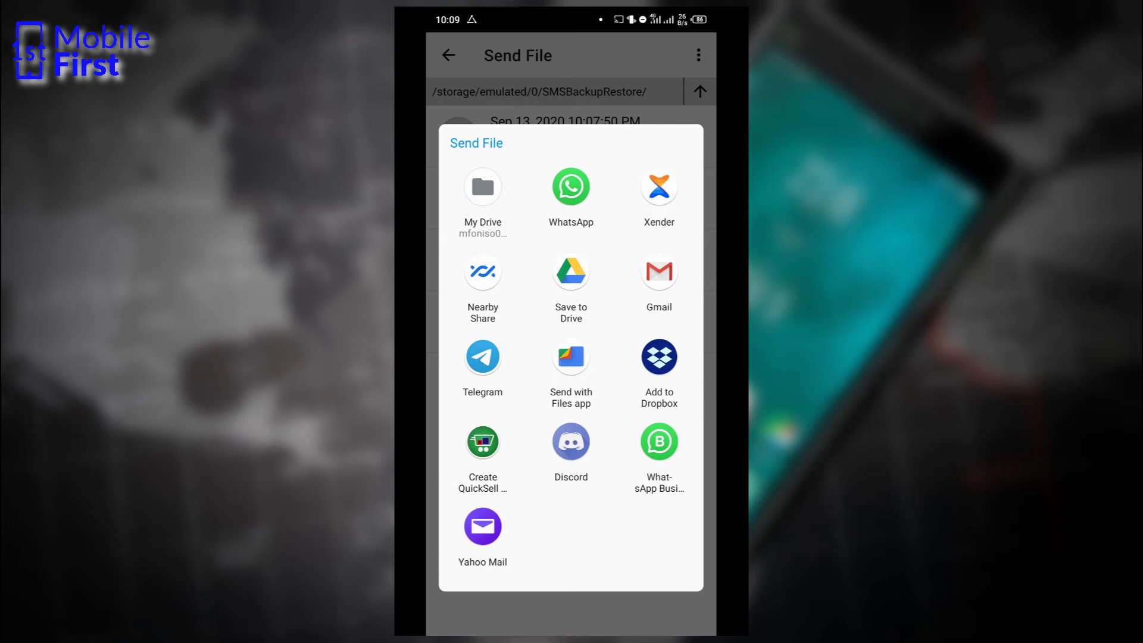
click(659, 442)
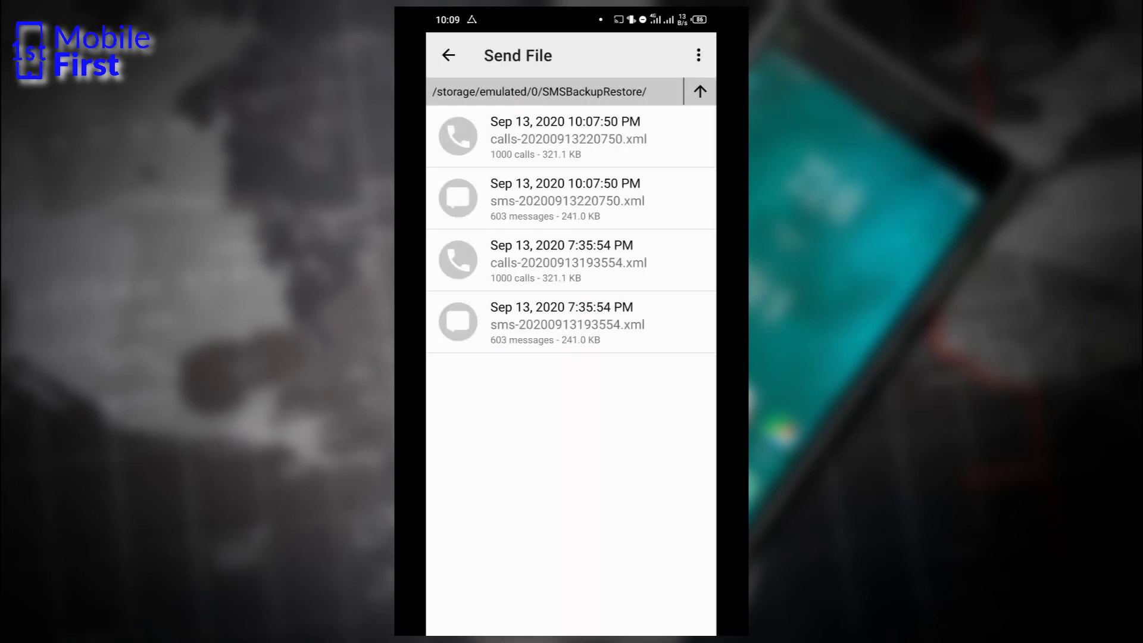
click(448, 55)
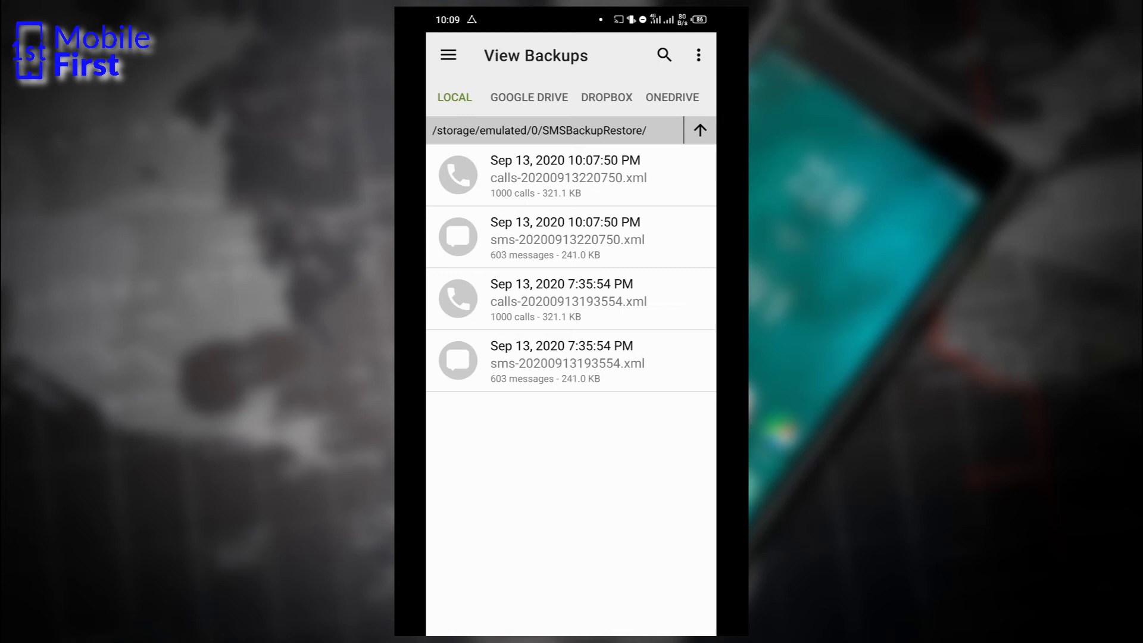
View the app Settings page, then the Tools page for deleting messages or call logs.
click(449, 56)
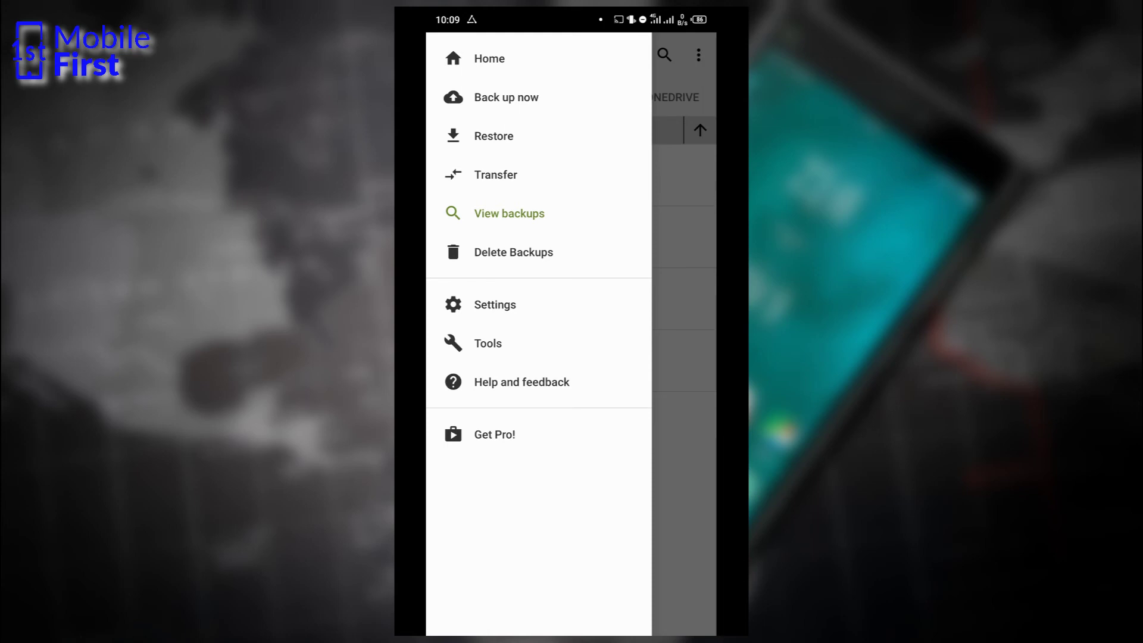
click(495, 304)
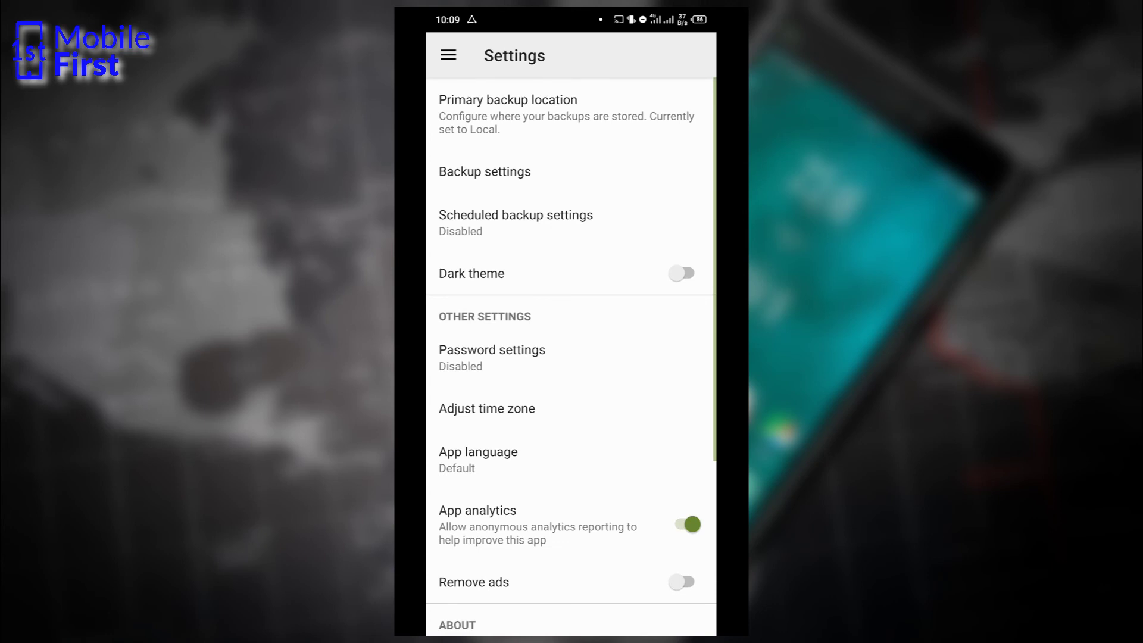
scroll(572, 357, down, 5)
click(448, 54)
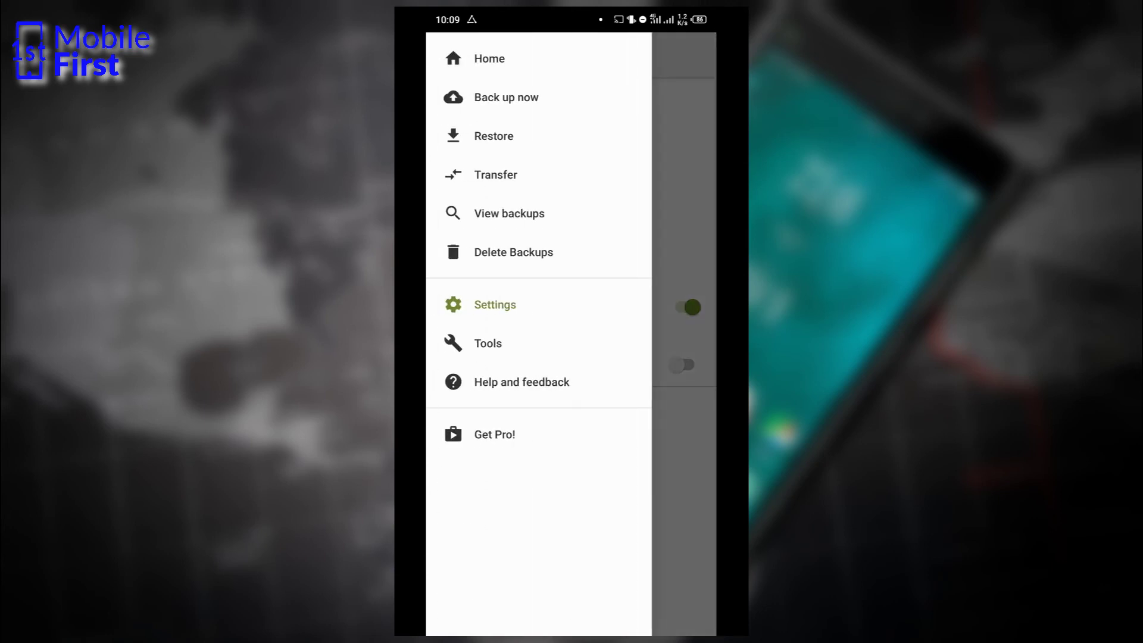
click(489, 344)
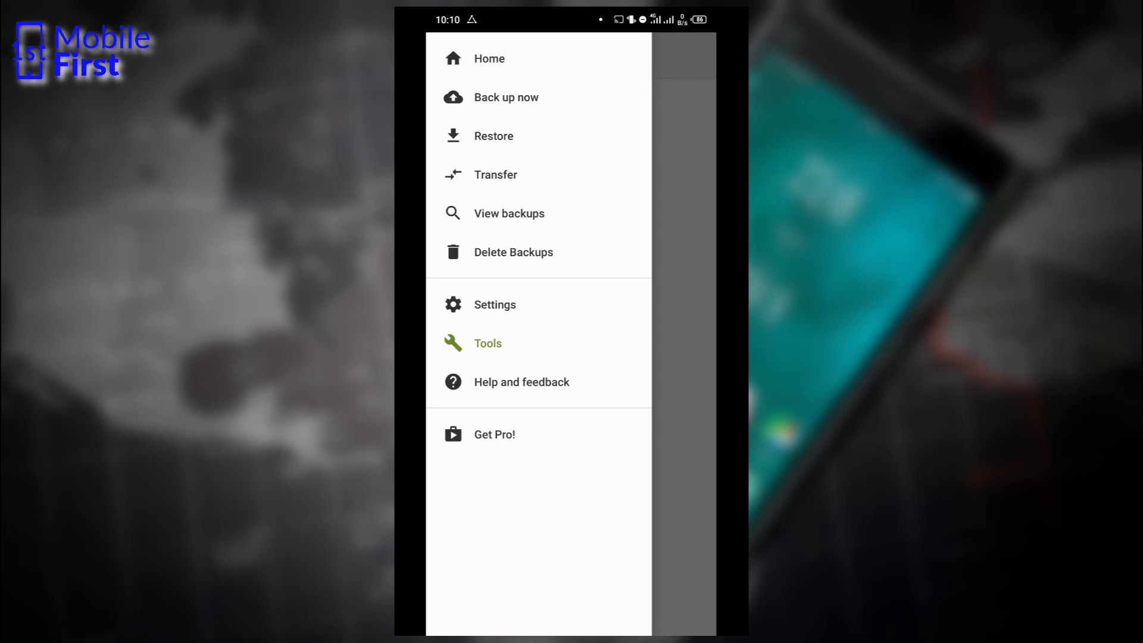
Open the Play Store page for SMS Backup & Restore Pro (₦1,650.00).
click(495, 434)
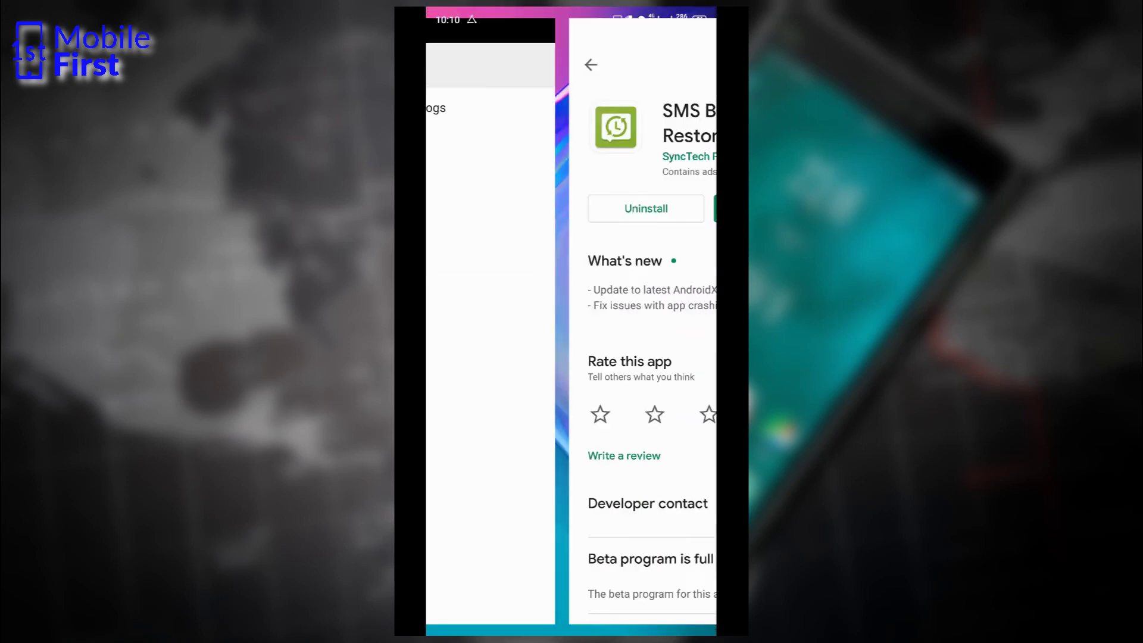